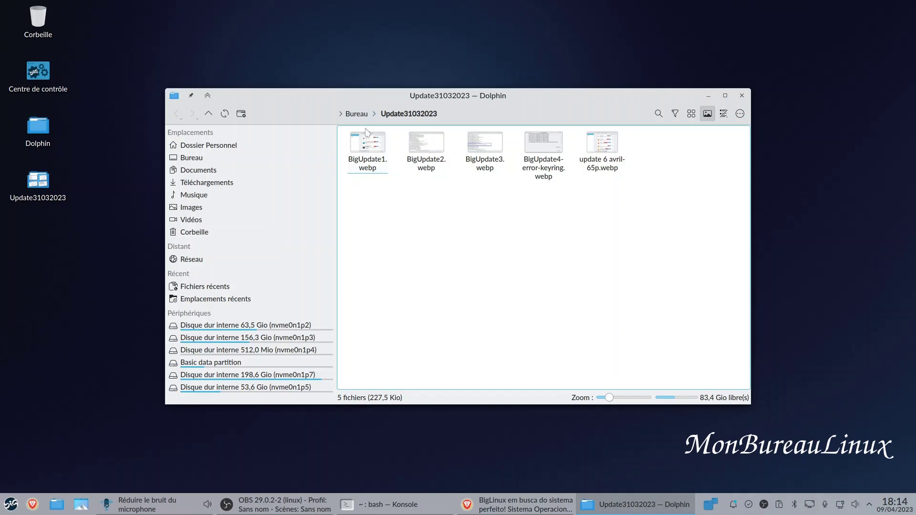
- View all five update screenshots in the Update31032023 folder, starting with BigUpdate1.webp, and close the image viewer and the folder
right_click(371, 149)
left_click(386, 156)
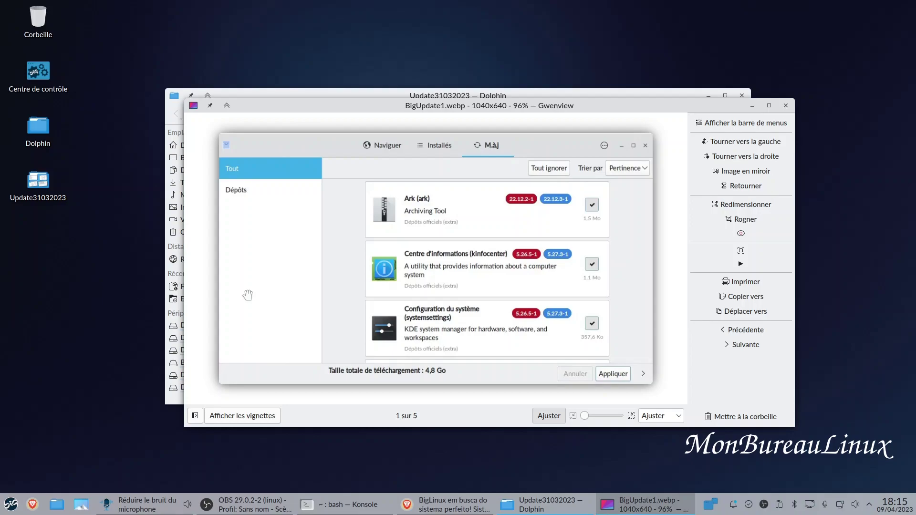
key("Right")
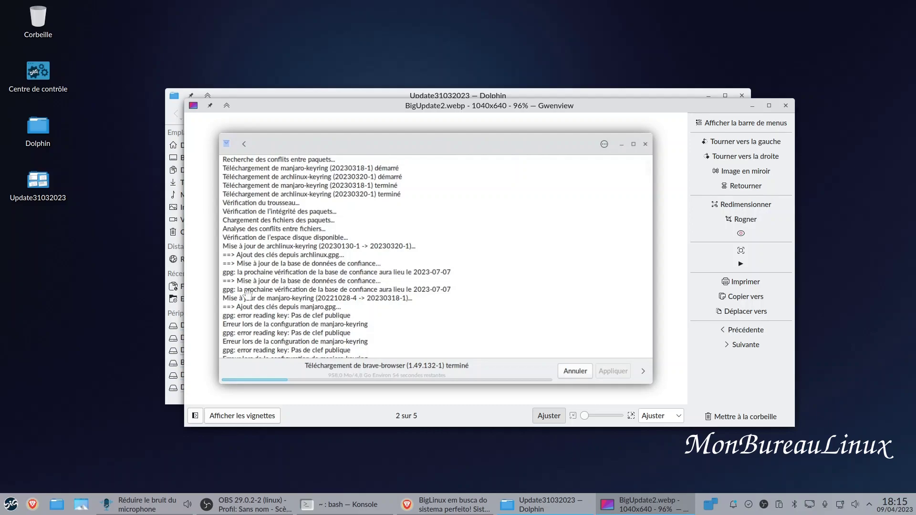
key("Right")
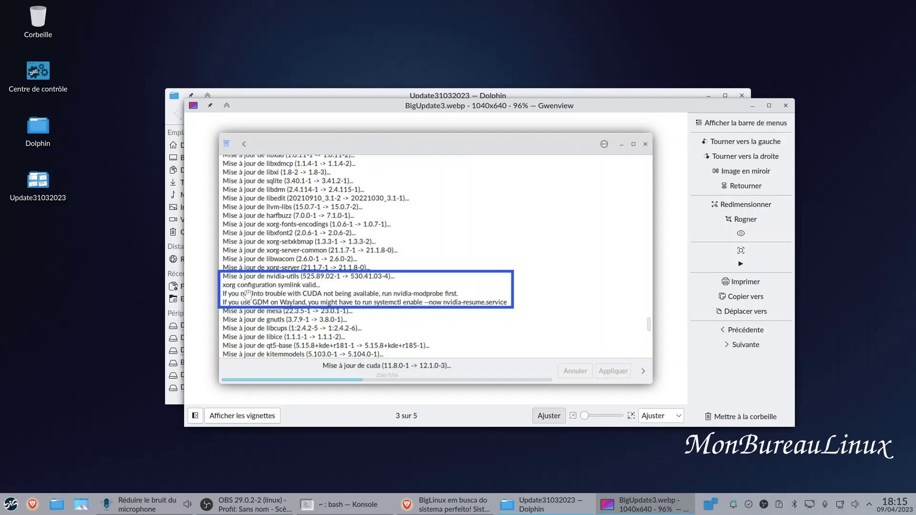
key("Right")
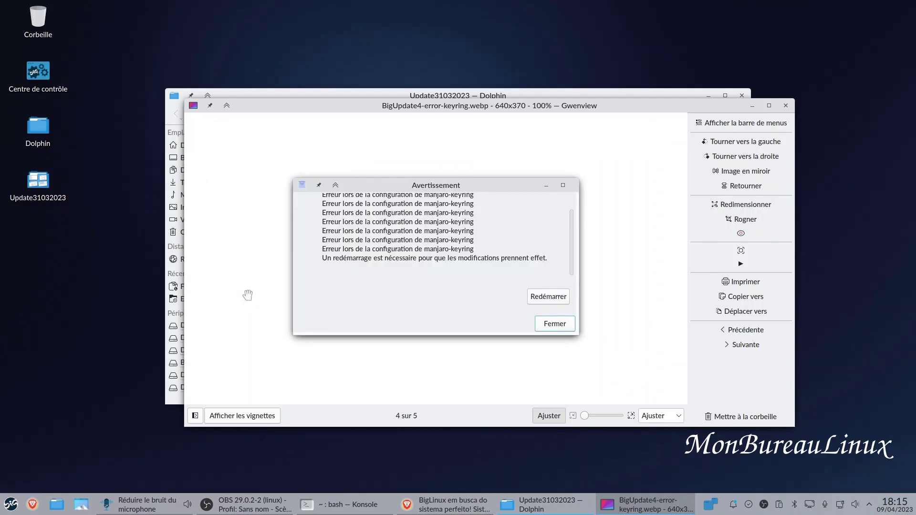
key("Right")
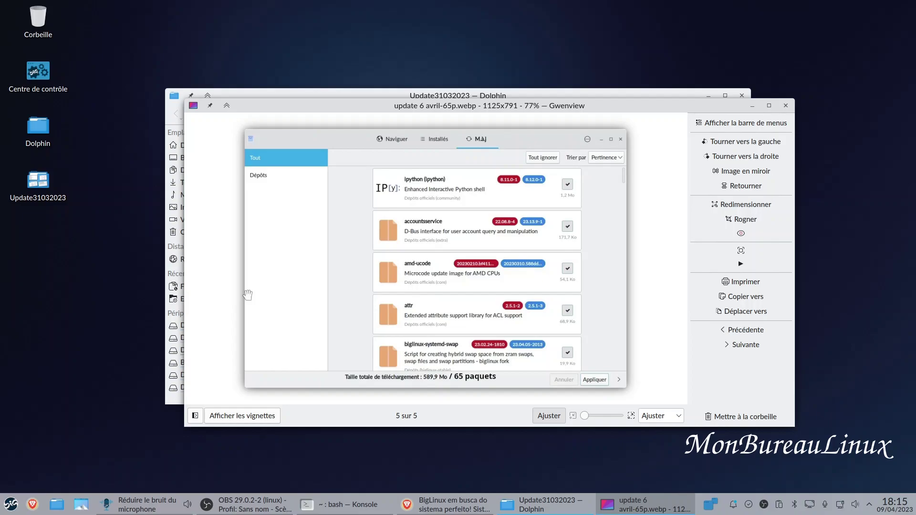
scroll(248, 295, "down", 1)
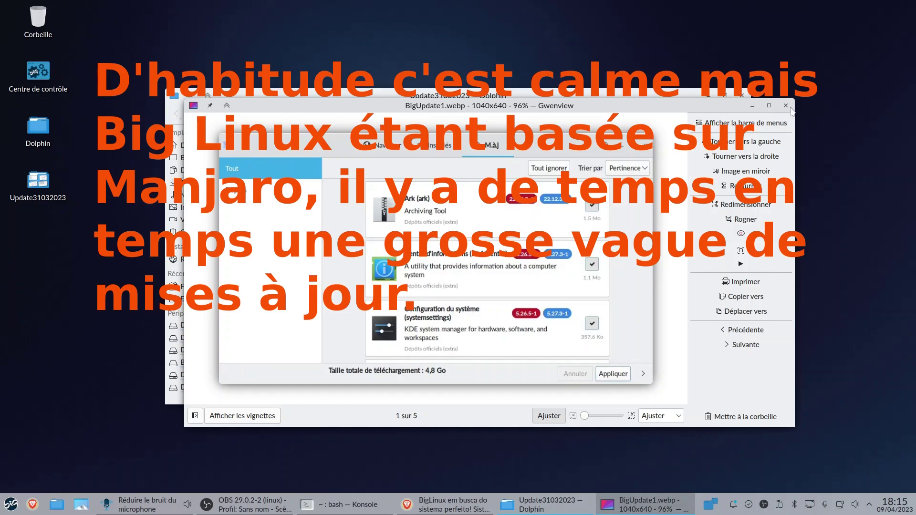
left_click(786, 106)
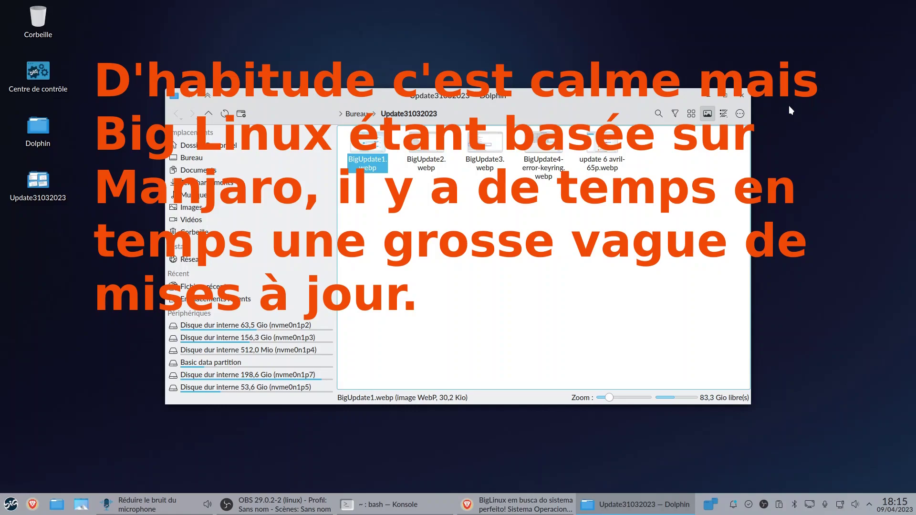
left_click(741, 96)
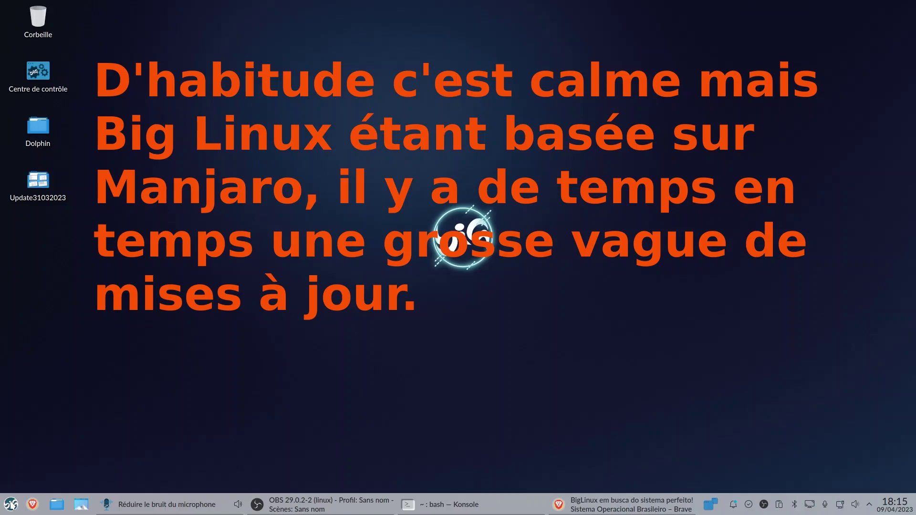
- Run neofetch in Konsole to show the system information, and minimize the terminal
left_click(496, 509)
type("neofetch")
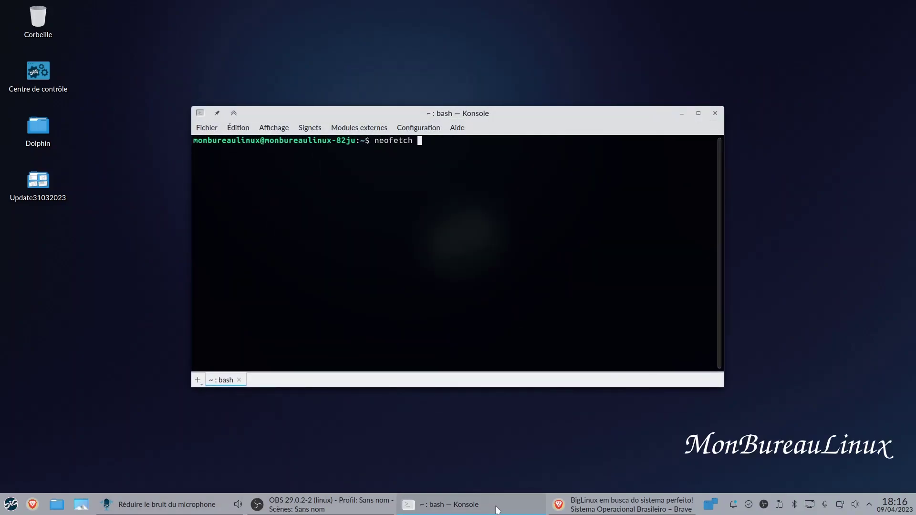
key("Return")
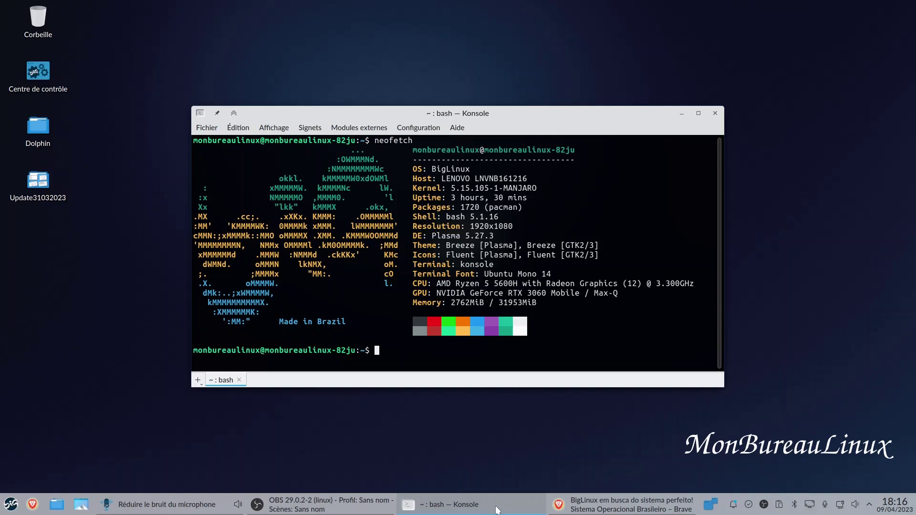
left_click(681, 114)
- Look through the applications installed under Webapps Google, Utilitaires, Multimédia, Internet and Graphisme
left_click(12, 504)
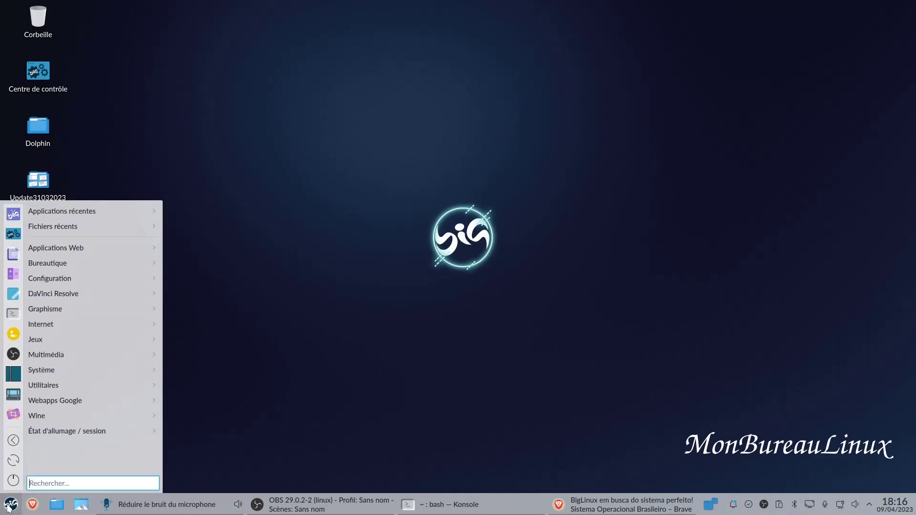
mouse_move(55, 415)
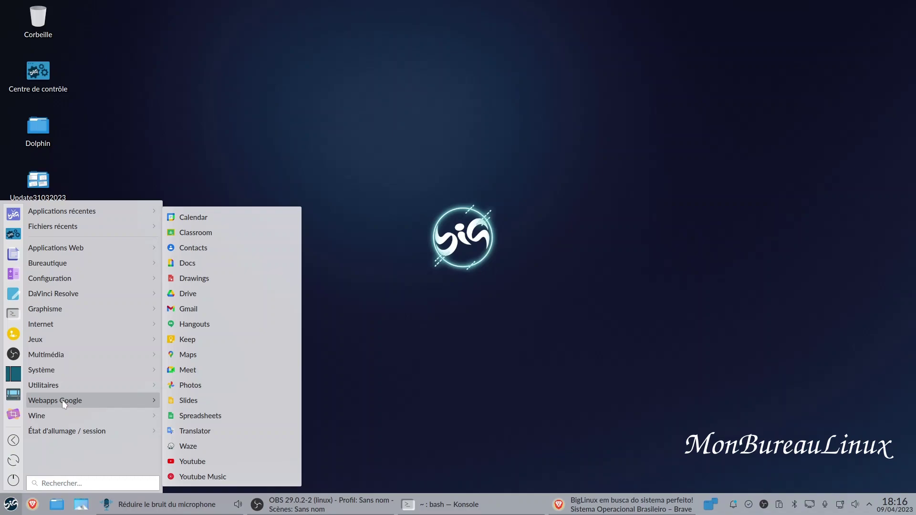
mouse_move(66, 387)
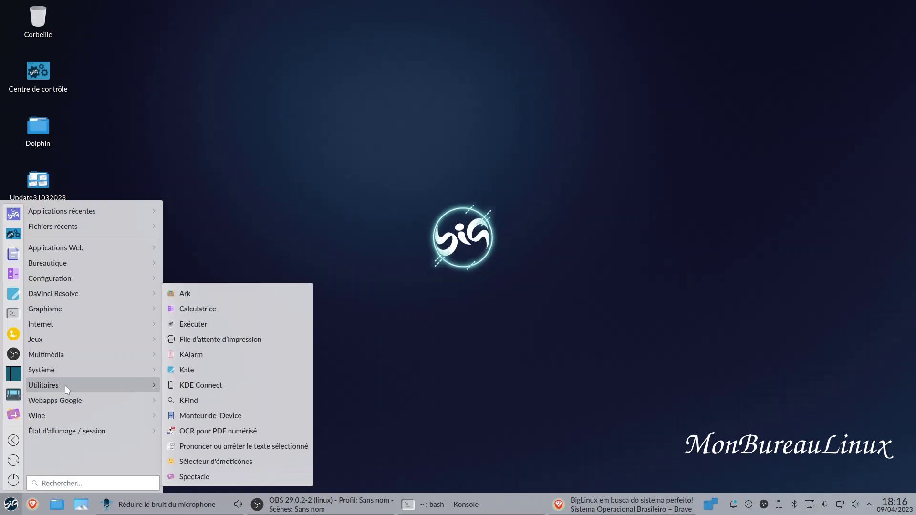
mouse_move(71, 357)
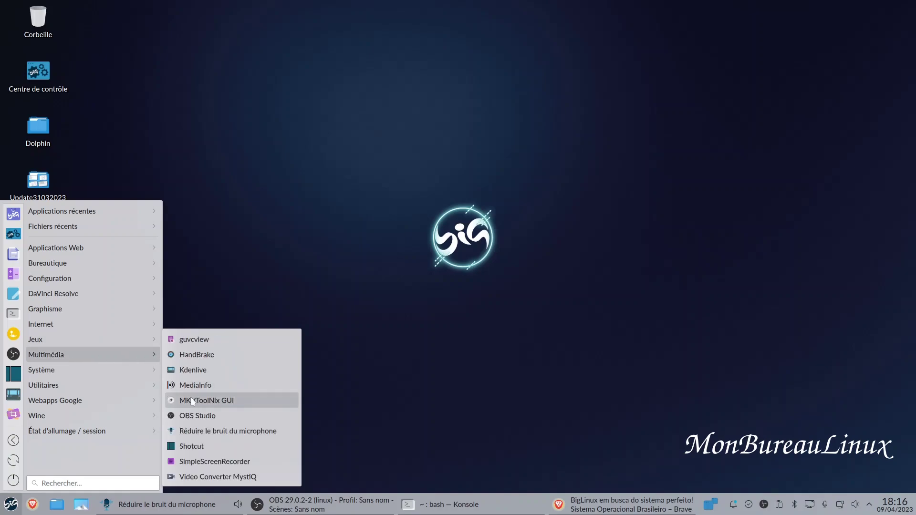
mouse_move(115, 340)
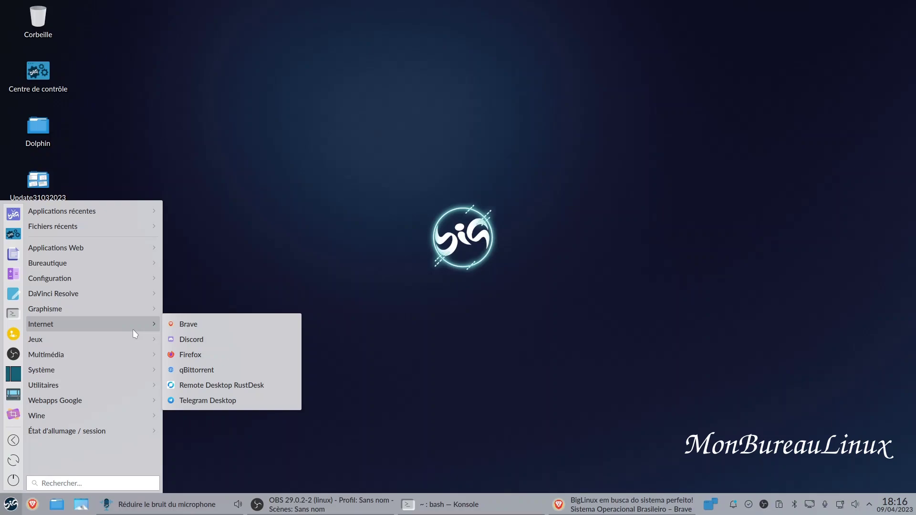
mouse_move(110, 311)
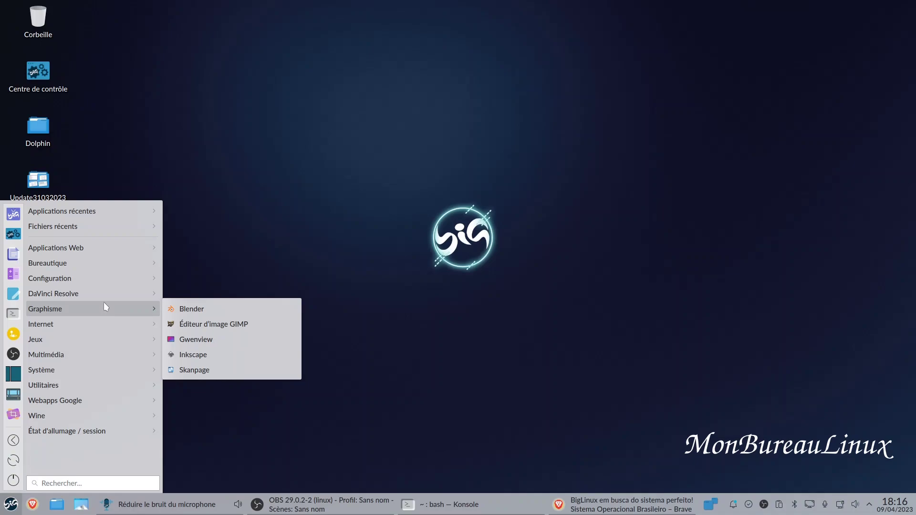
- Launch Blackmagic RAW Speed Test, run the CPU and CUDA speed test, and close it
mouse_move(99, 297)
left_click(259, 307)
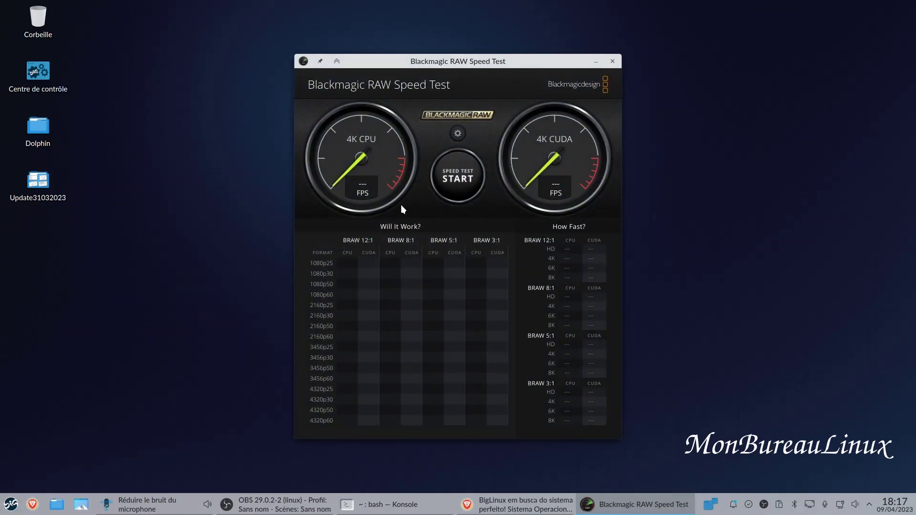
left_click(449, 180)
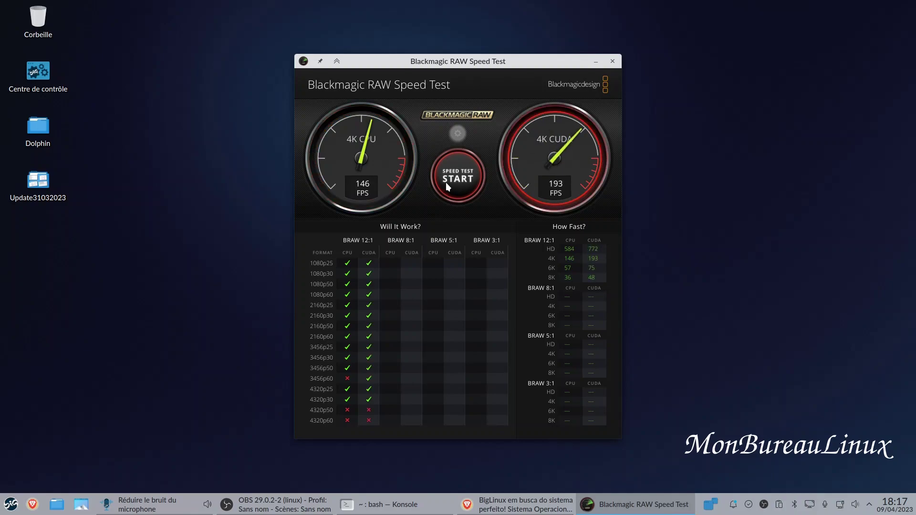
left_click(612, 61)
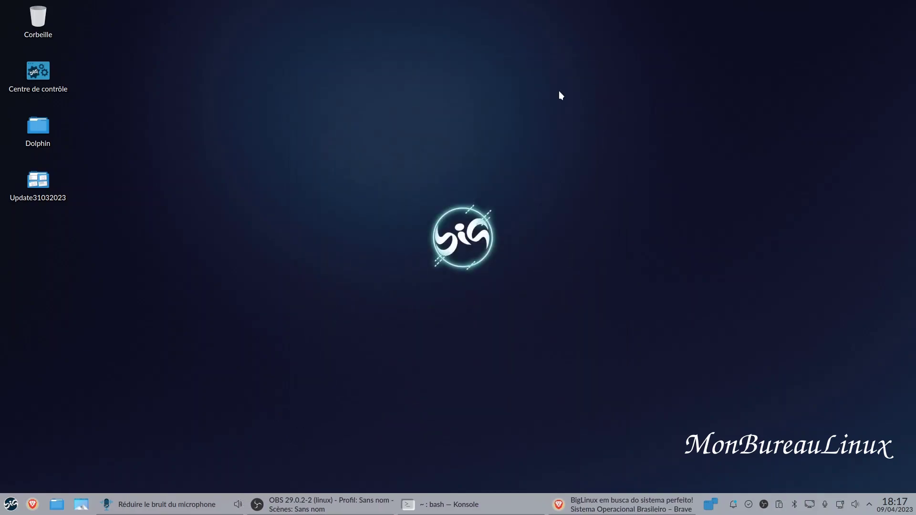
- Launch DaVinci Resolve and open the existing Untitled Project
left_click(9, 501)
mouse_move(68, 295)
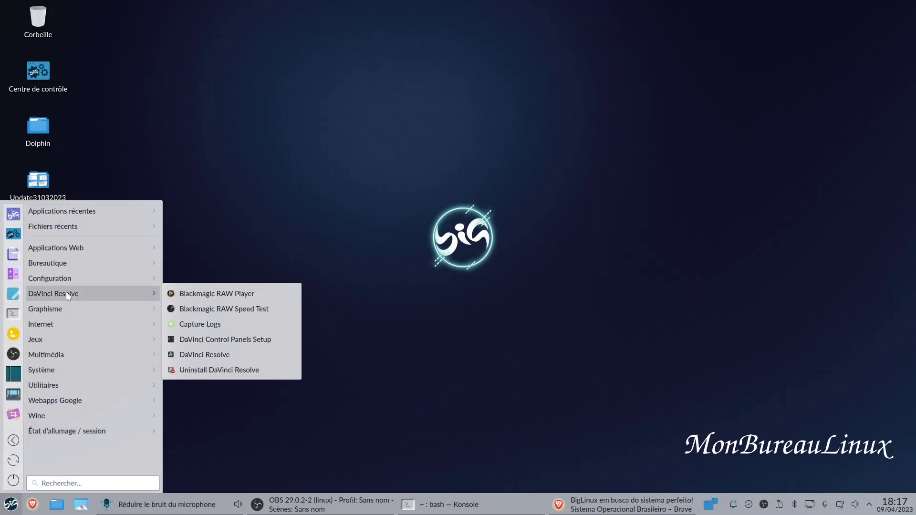
left_click(232, 354)
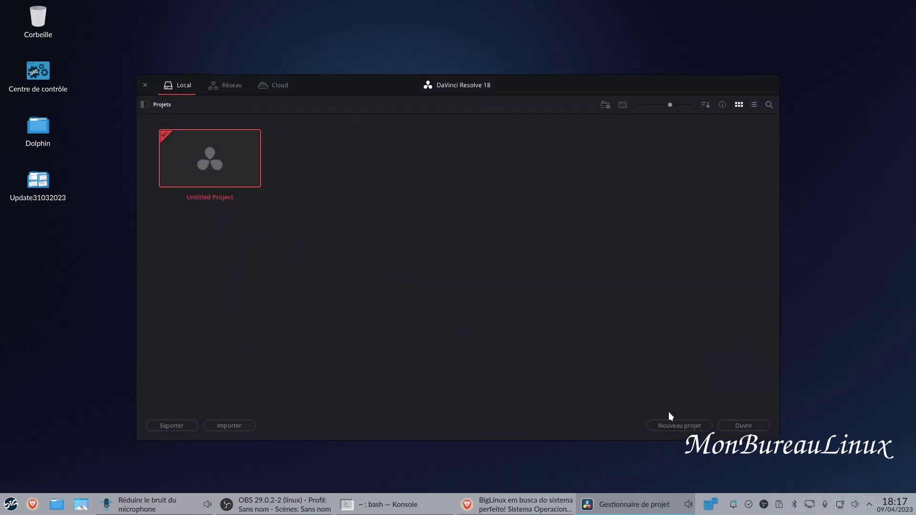
left_click(739, 426)
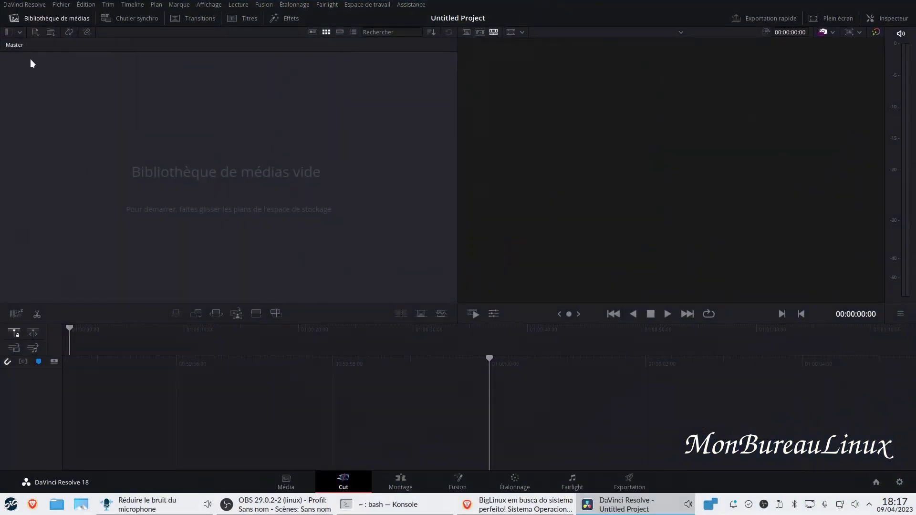
- Display the Mémoire et GPU system preferences of DaVinci Resolve
left_click(19, 4)
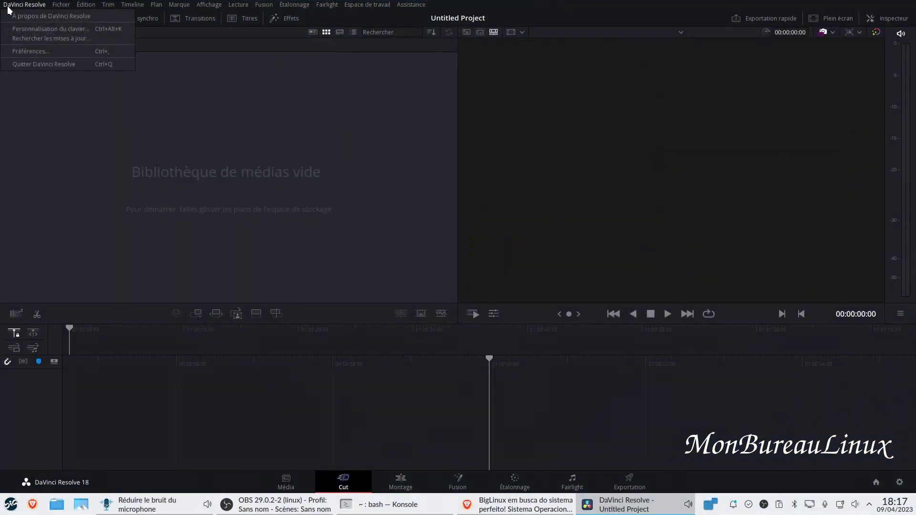
left_click(29, 51)
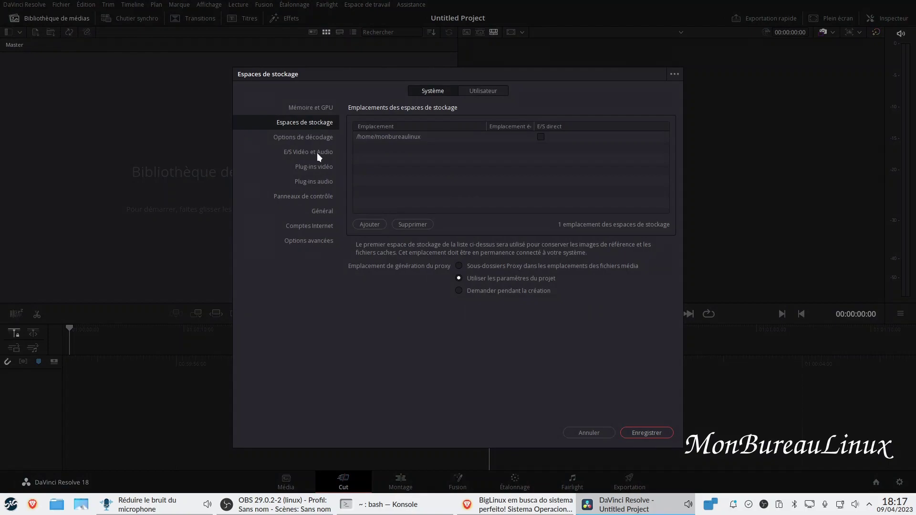
left_click(305, 109)
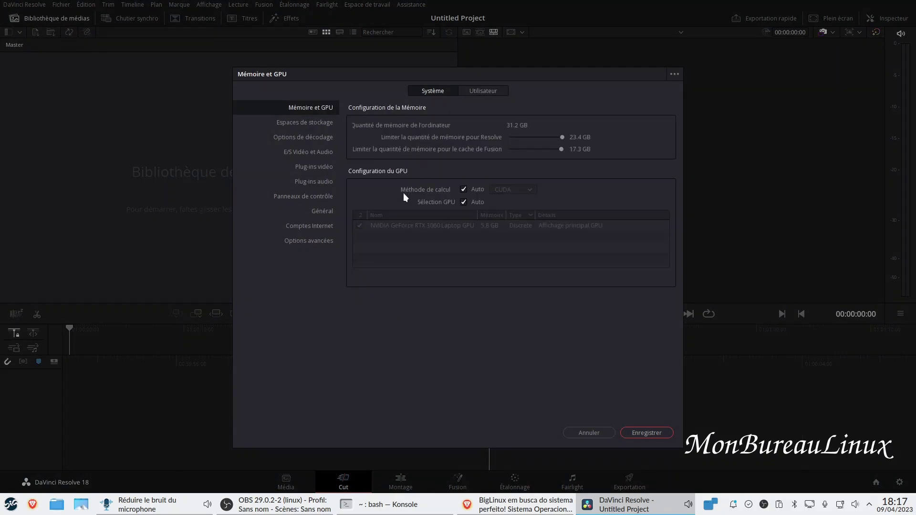
- Switch off Auto for Méthode de calcul and Sélection GPU to inspect the CUDA and GPU entries, and re-enable both
left_click(463, 189)
left_click(463, 202)
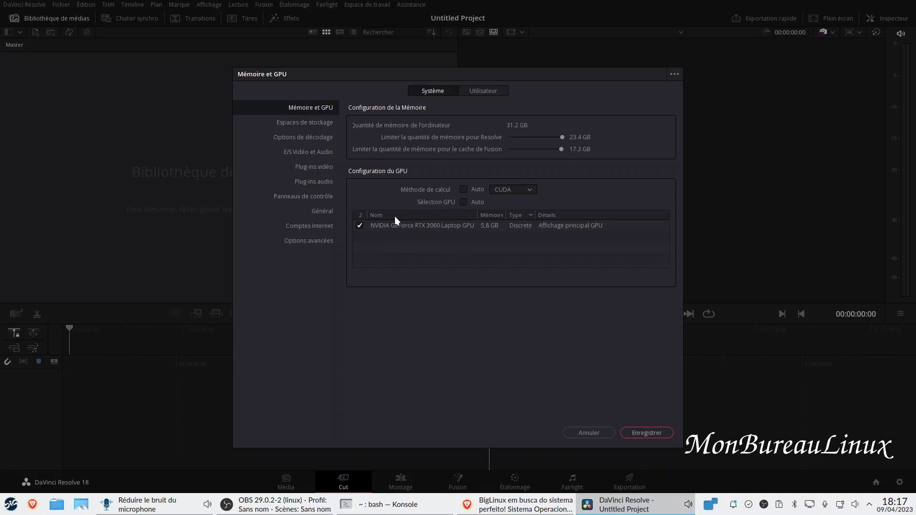
left_click(464, 202)
left_click(463, 190)
- Save the preferences, acknowledge the update notice and quit DaVinci Resolve
left_click(650, 433)
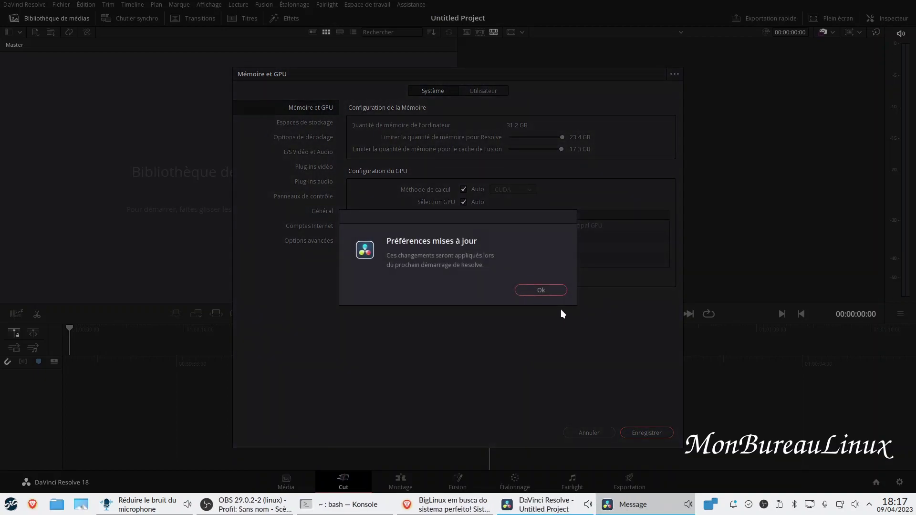
left_click(541, 290)
left_click(15, 5)
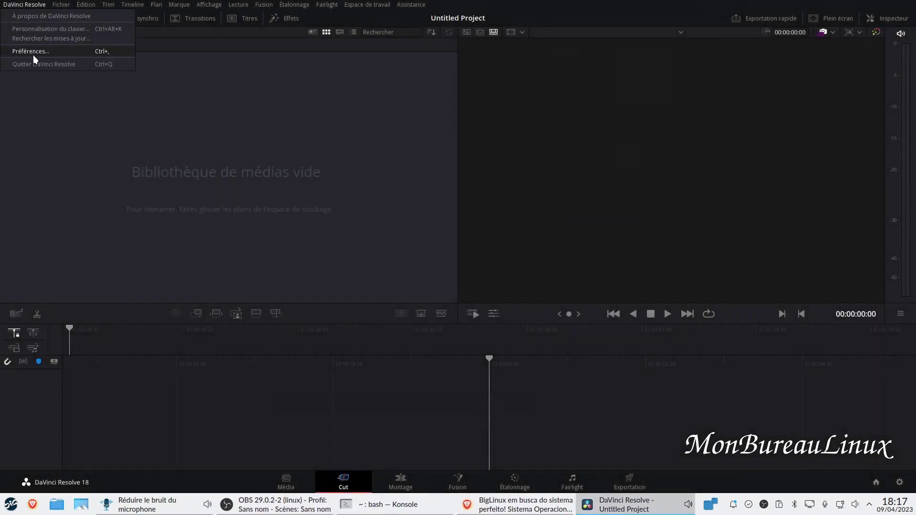
left_click(49, 65)
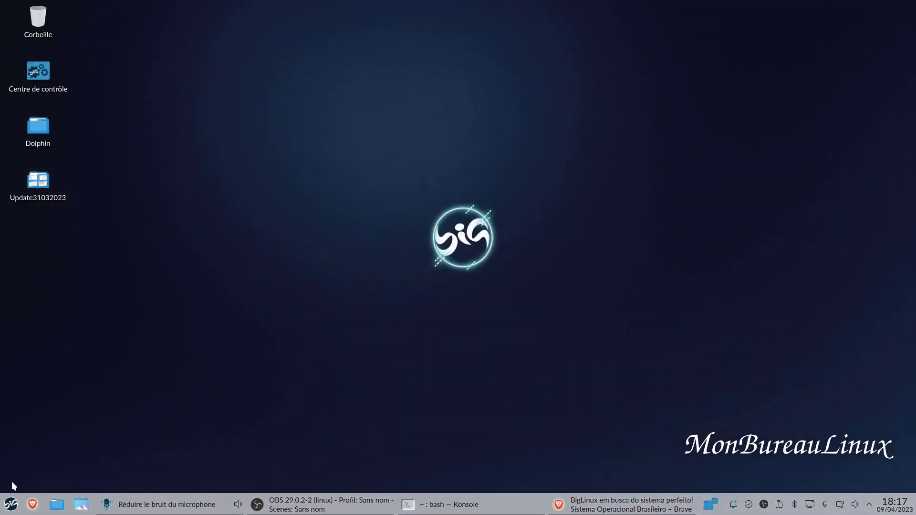
- Open Paramètres du serveur X NVIDIA, check the driver's system information, and quit it
left_click(11, 504)
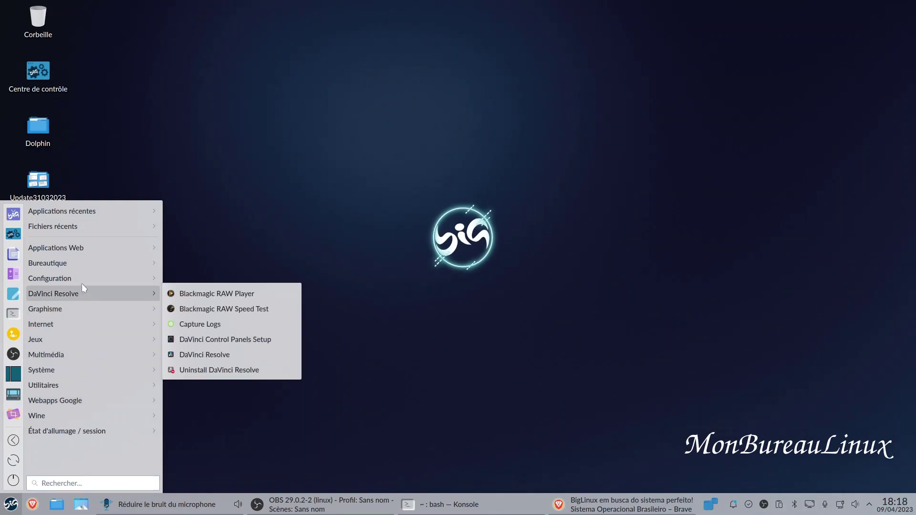
mouse_move(82, 284)
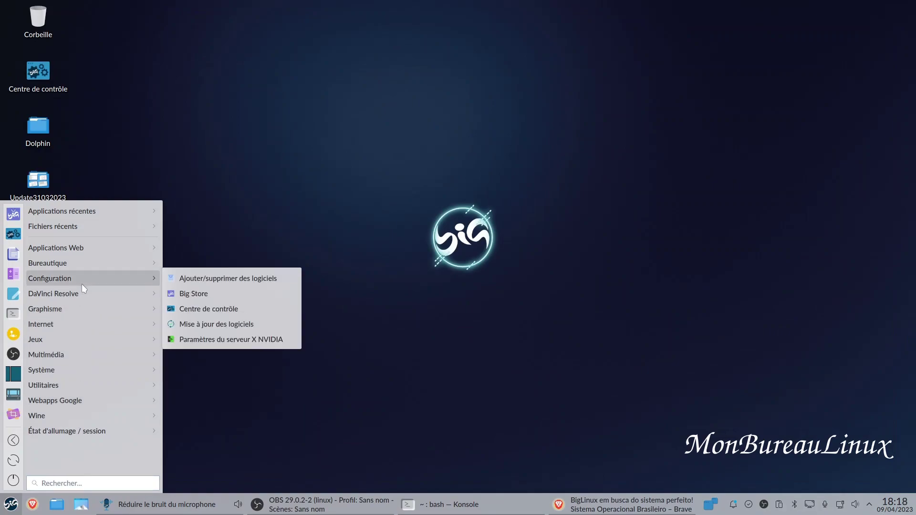
left_click(270, 342)
left_click(624, 354)
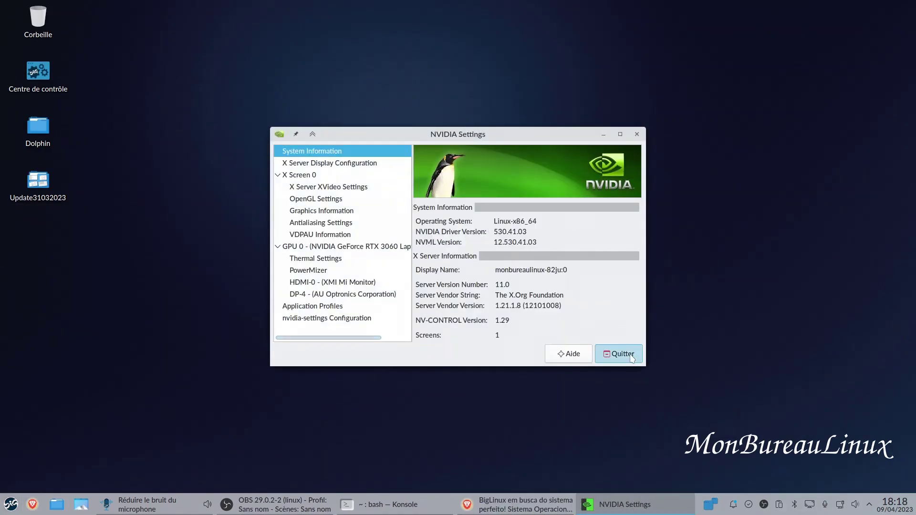
- Look through the web applications listed under Applications Web and dismiss the list
left_click(10, 507)
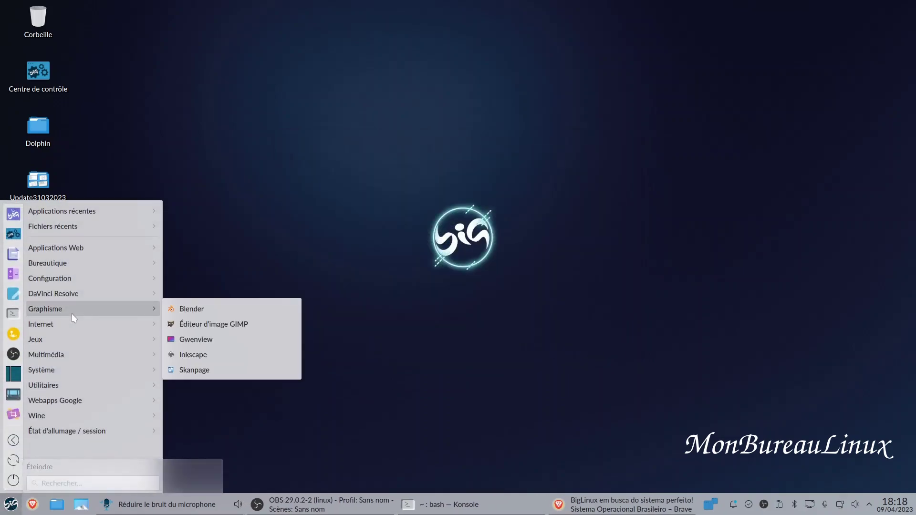
mouse_move(75, 253)
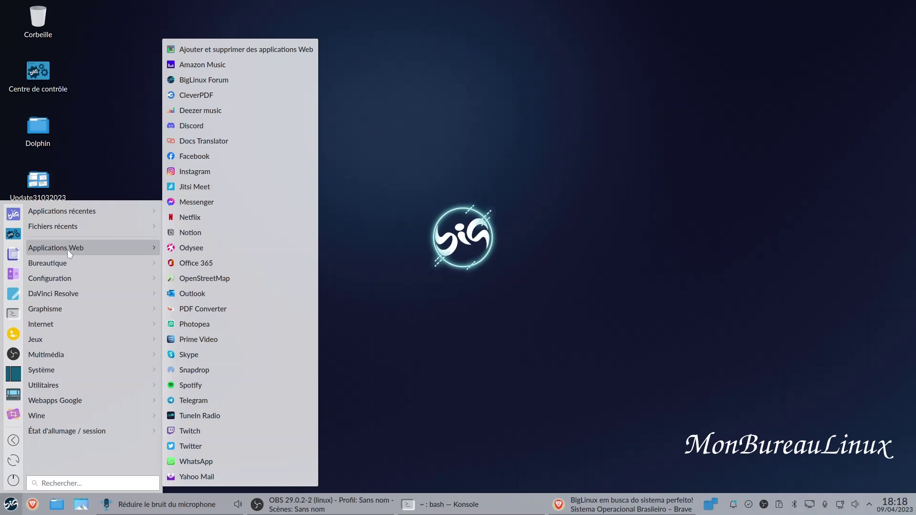
left_click(331, 335)
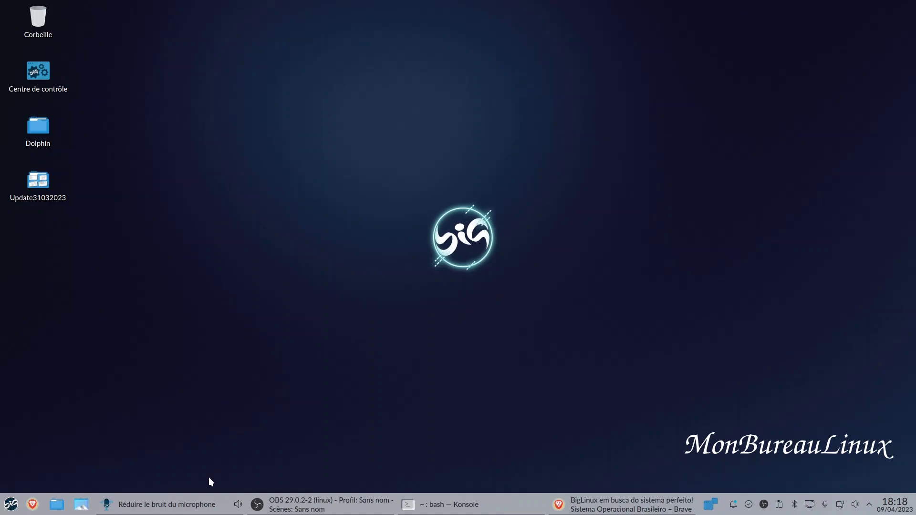
- Bring up the Réduire le bruit du microphone window to check its noise filter options, and minimize it
left_click(183, 509)
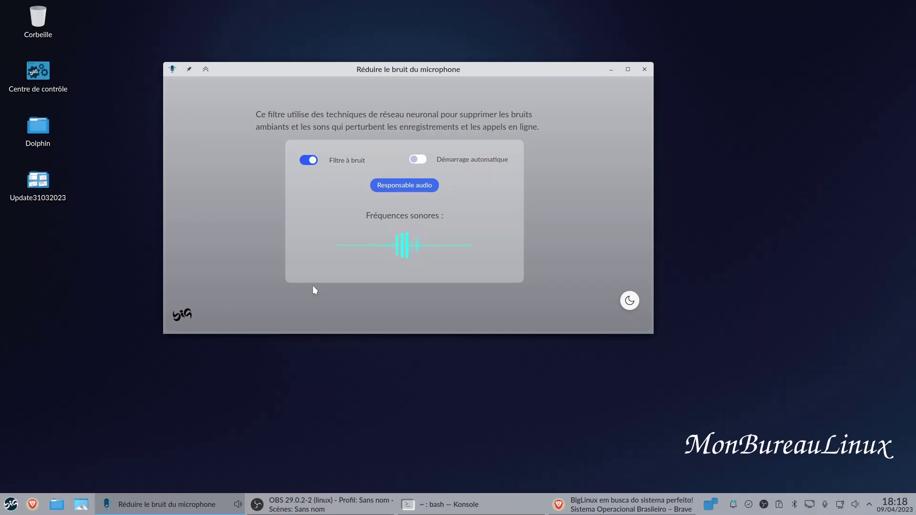
left_click(612, 70)
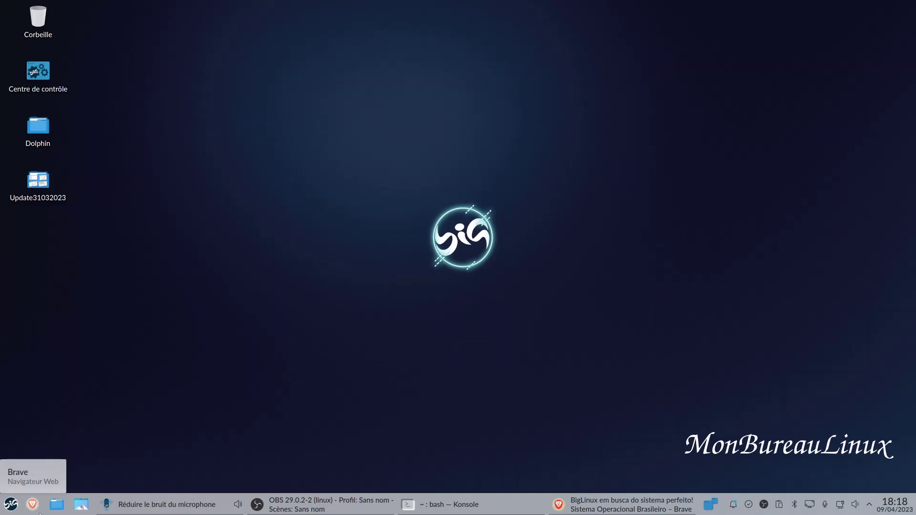
- Switch to Brave and look through the feature sections on the BigLinux home page, including Logiciel de bureau and Jeux
left_click(618, 505)
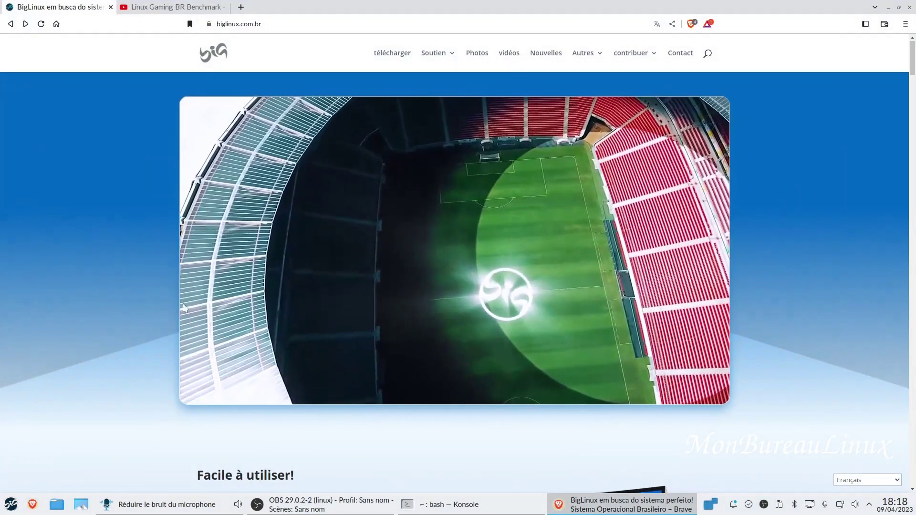
scroll(198, 310, "down", 5)
scroll(198, 310, "down", 10)
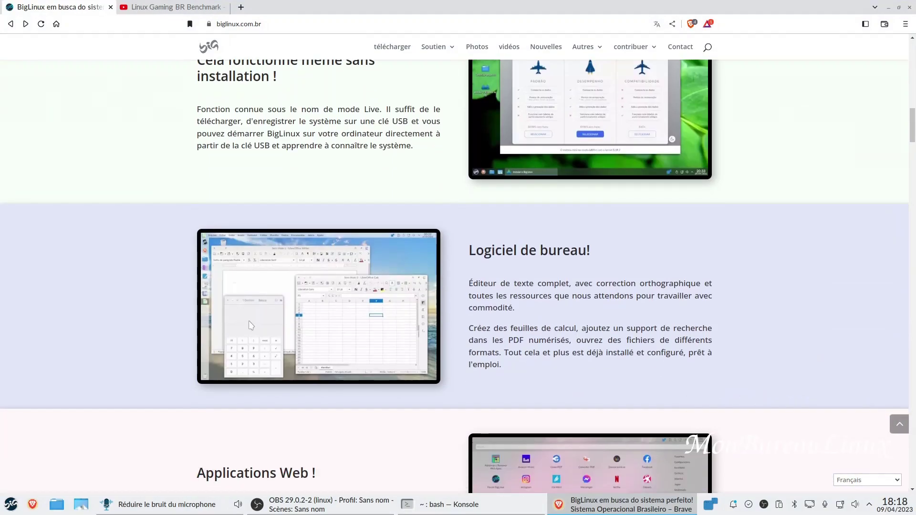
scroll(141, 249, "up", 3)
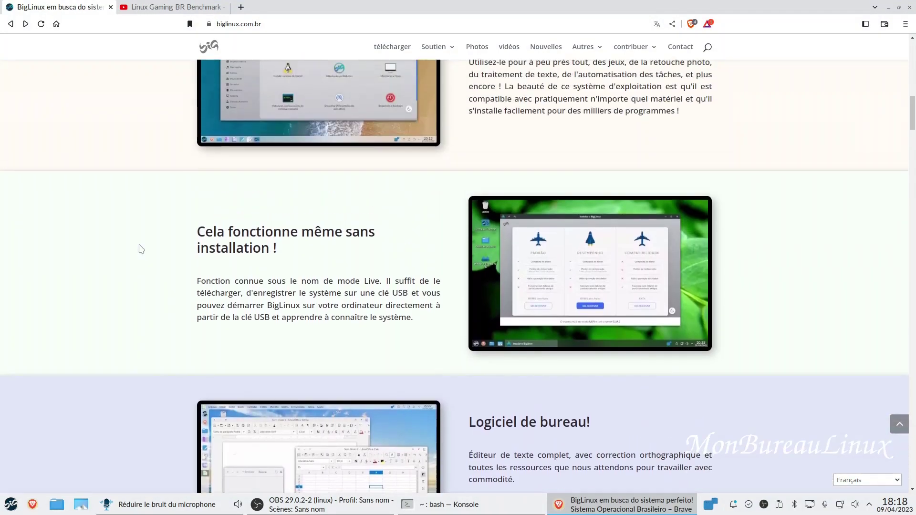
scroll(139, 258, "down", 15)
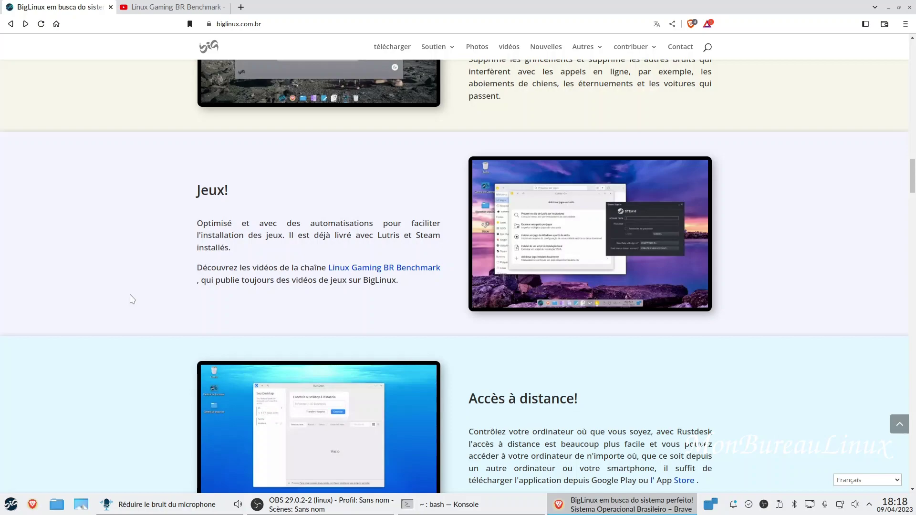
scroll(129, 298, "up", 15)
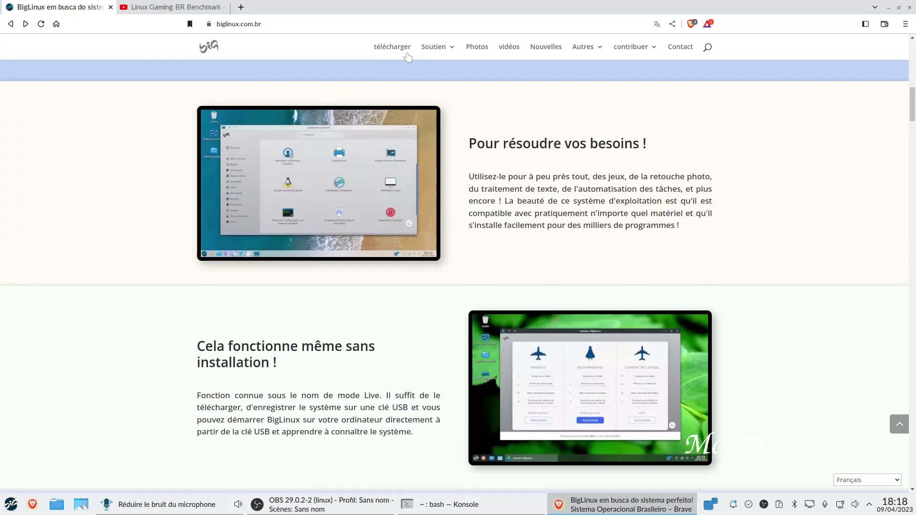
- Open the BigLinux site's download page and examine the ISO editions offered for each kernel
left_click(407, 54)
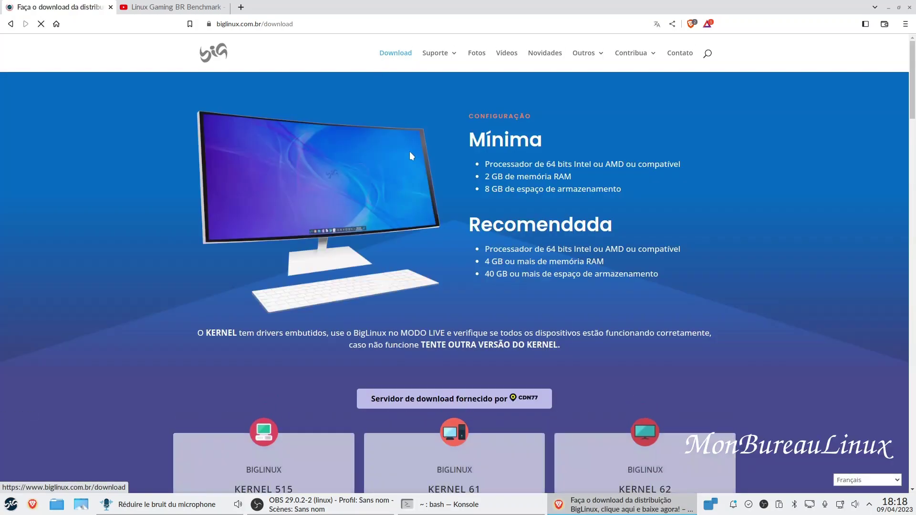
scroll(172, 333, "down", 5)
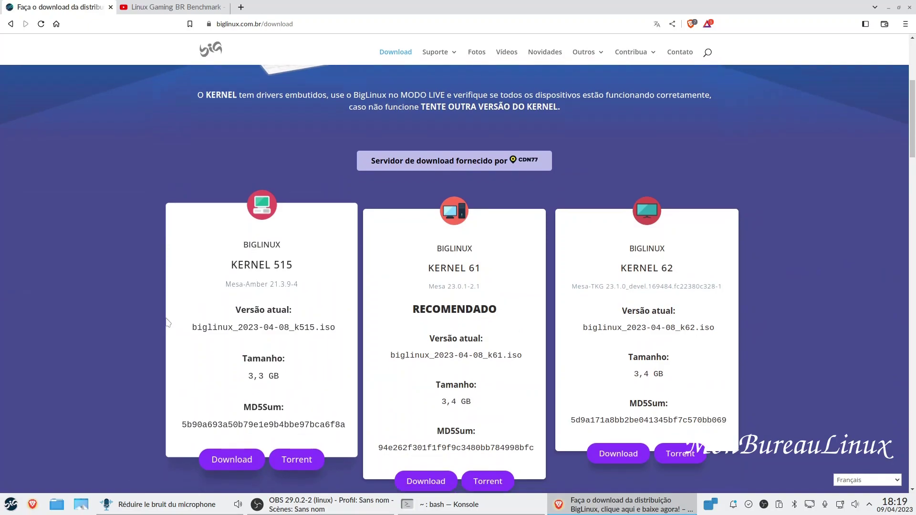
scroll(167, 322, "down", 1)
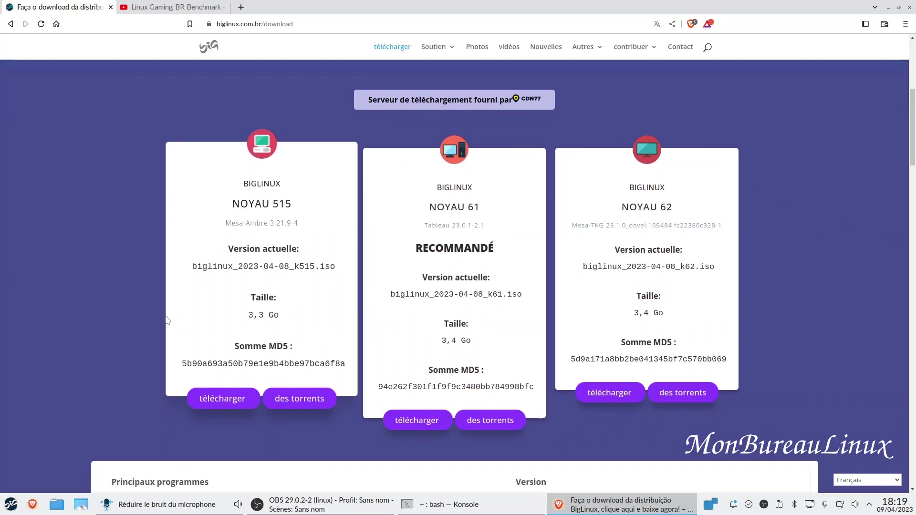